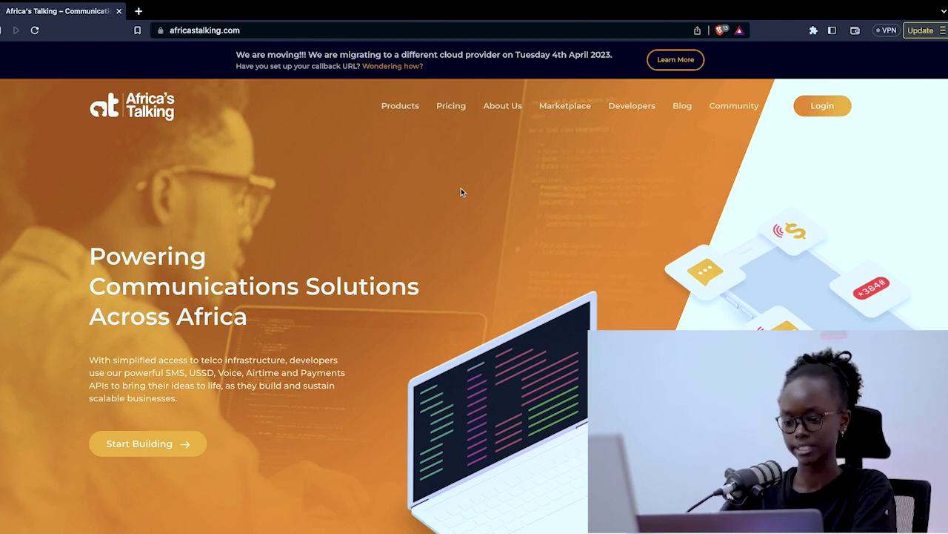
Step: Open the Developers documentation site in a new tab
{"action": "left_click", "coordinate": [634, 111]}
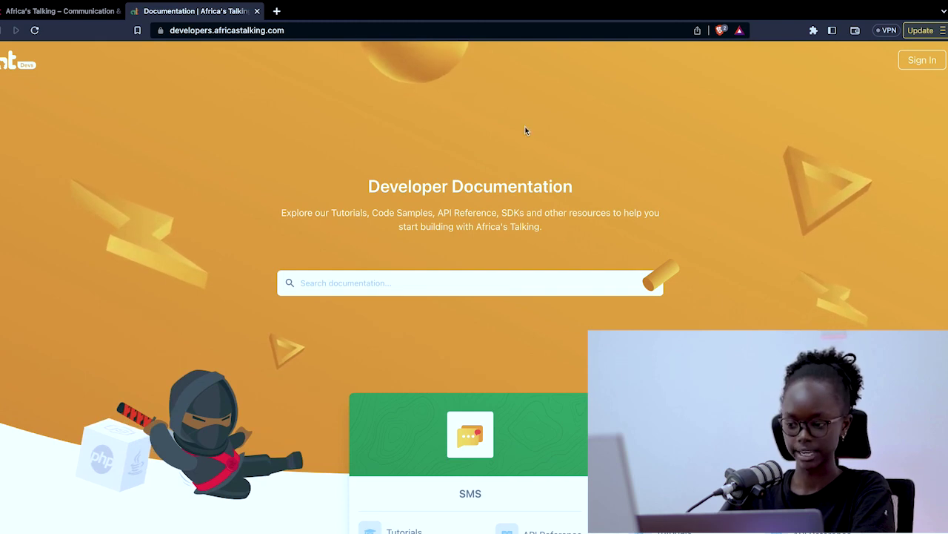
{"action": "scroll", "coordinate": [524, 127], "scroll_direction": "down", "scroll_amount": 1}
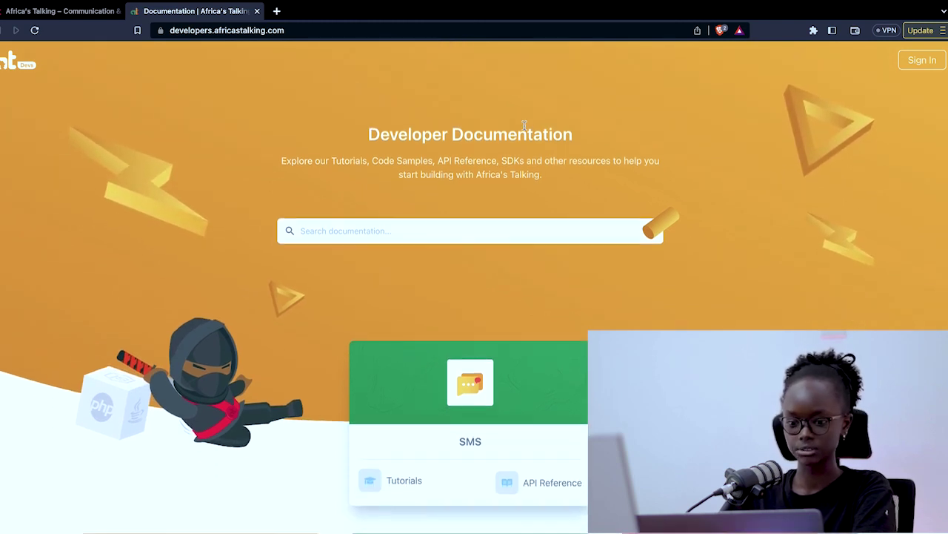
{"action": "scroll", "coordinate": [736, 129], "scroll_direction": "up", "scroll_amount": 1}
Step: Sign in to the developer account with the saved login
{"action": "left_click", "coordinate": [921, 62]}
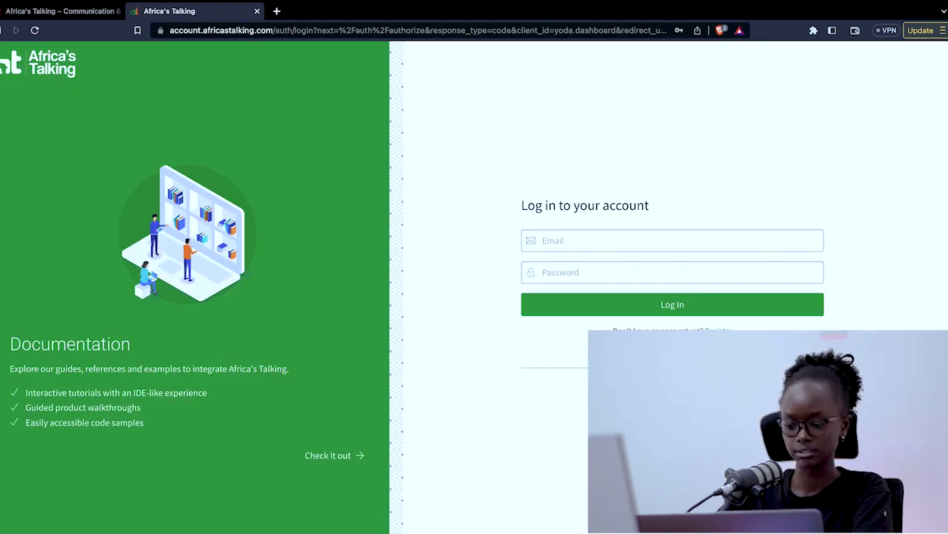
{"action": "left_click", "coordinate": [687, 237]}
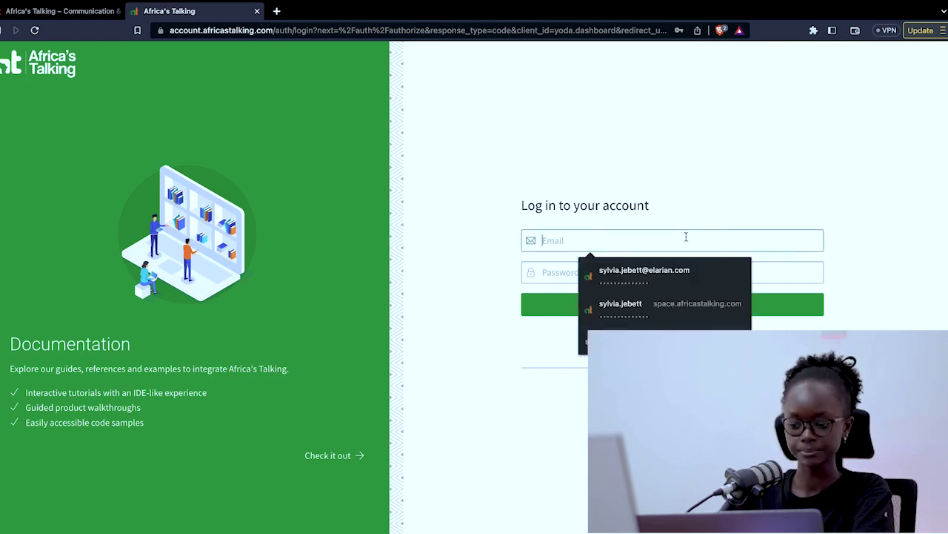
{"action": "left_click", "coordinate": [643, 274]}
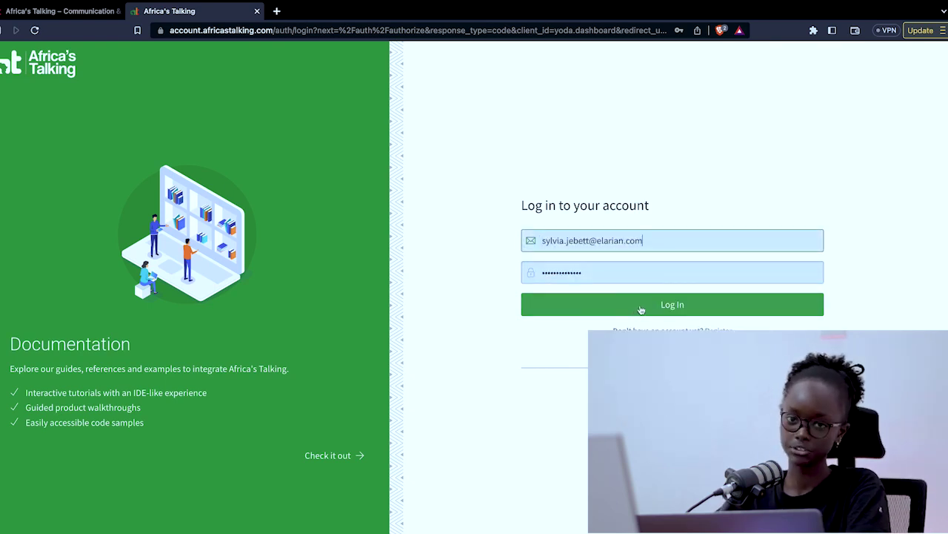
{"action": "left_click", "coordinate": [642, 308]}
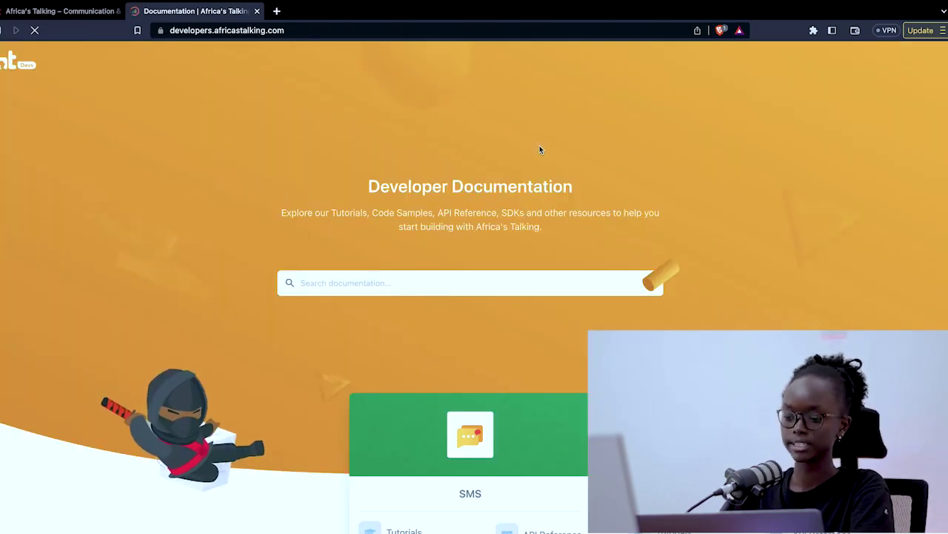
Step: Go to the Account dashboard listing Sandbox and teams A_Name, API_demos and demo_team
{"action": "left_click", "coordinate": [936, 61]}
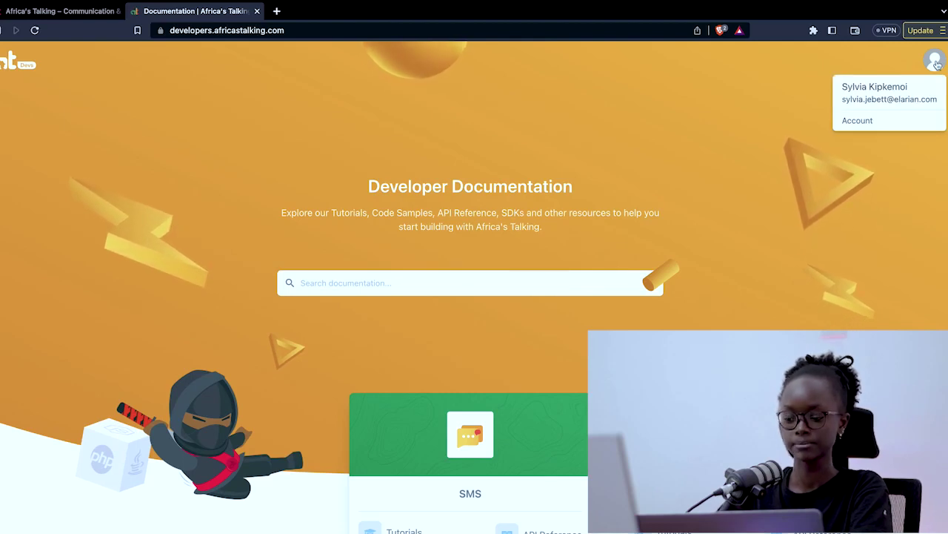
{"action": "left_click", "coordinate": [859, 121]}
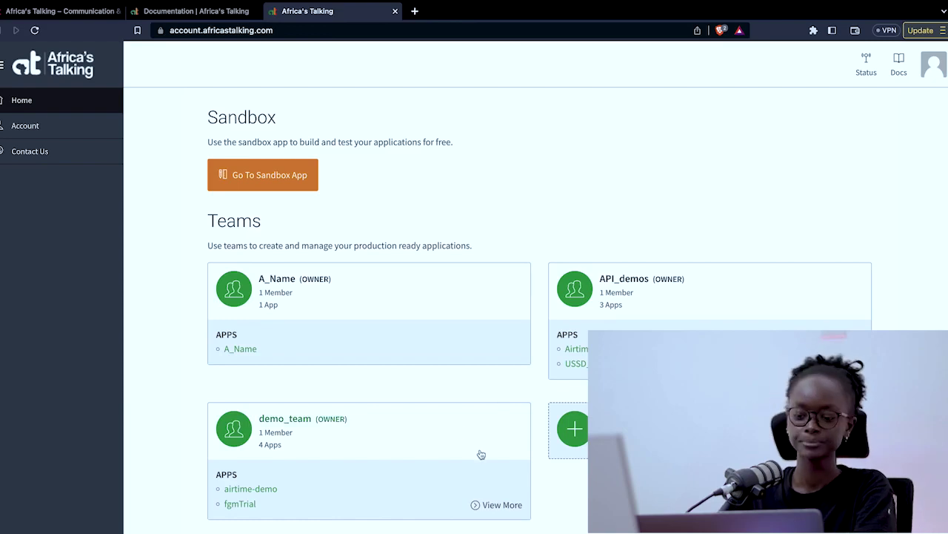
Step: Add a new team named 'Demo-Tutorial' and save it
{"action": "left_click", "coordinate": [584, 434]}
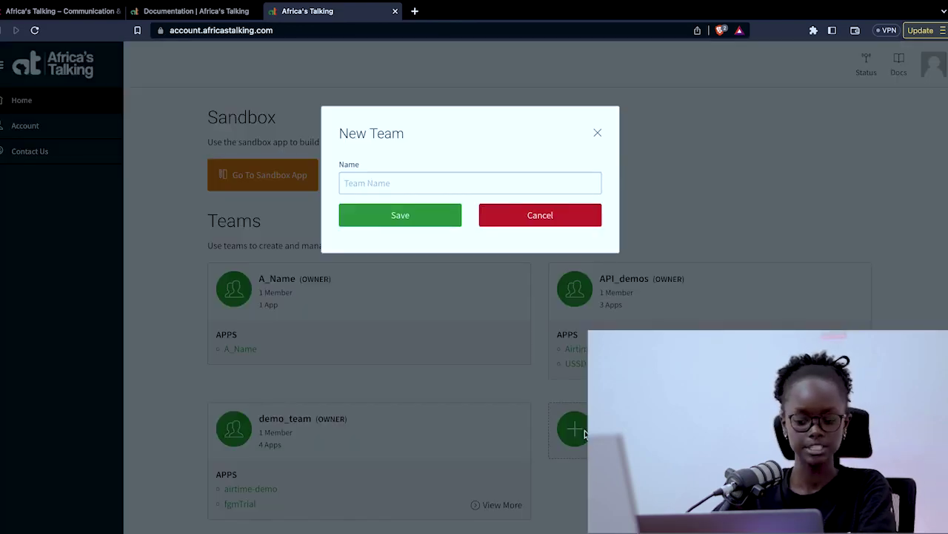
{"action": "left_click", "coordinate": [495, 181]}
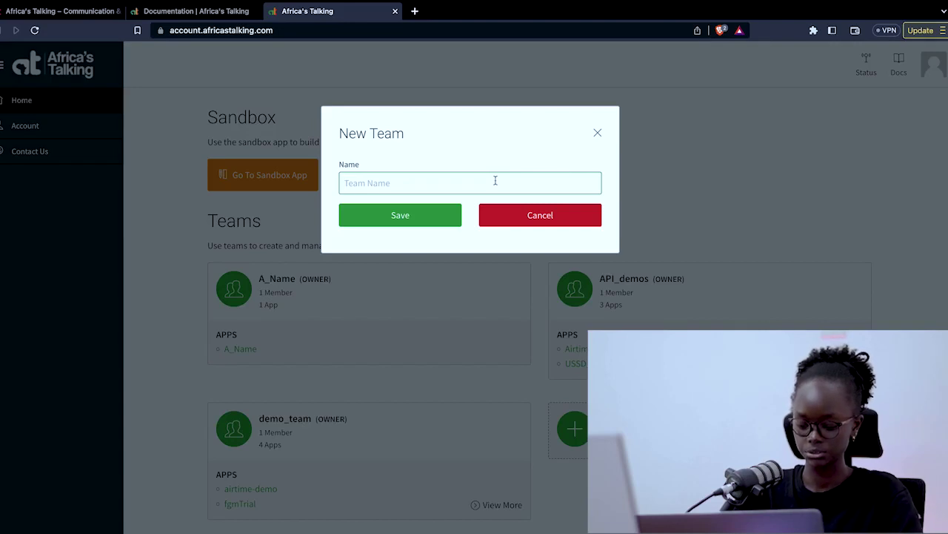
{"action": "type", "text": "Demo-Tu"}
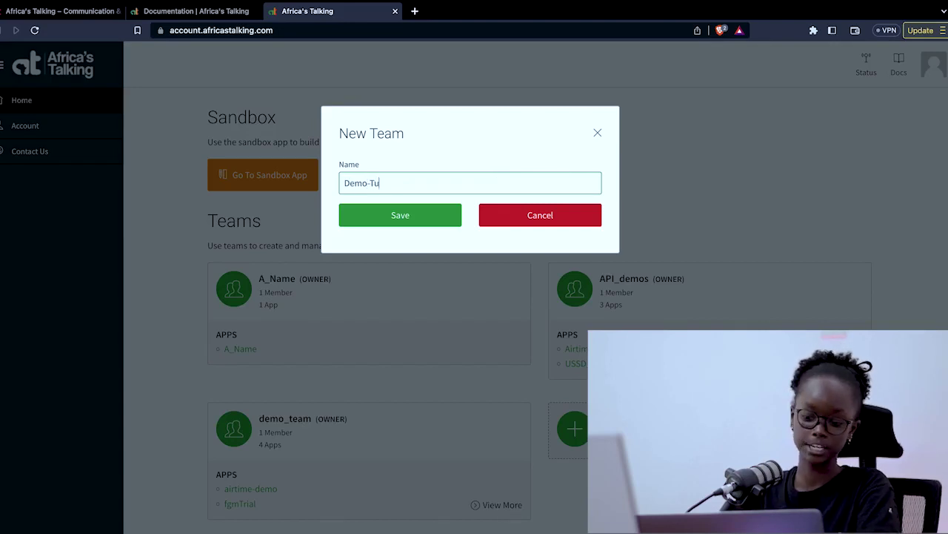
{"action": "type", "text": "torial"}
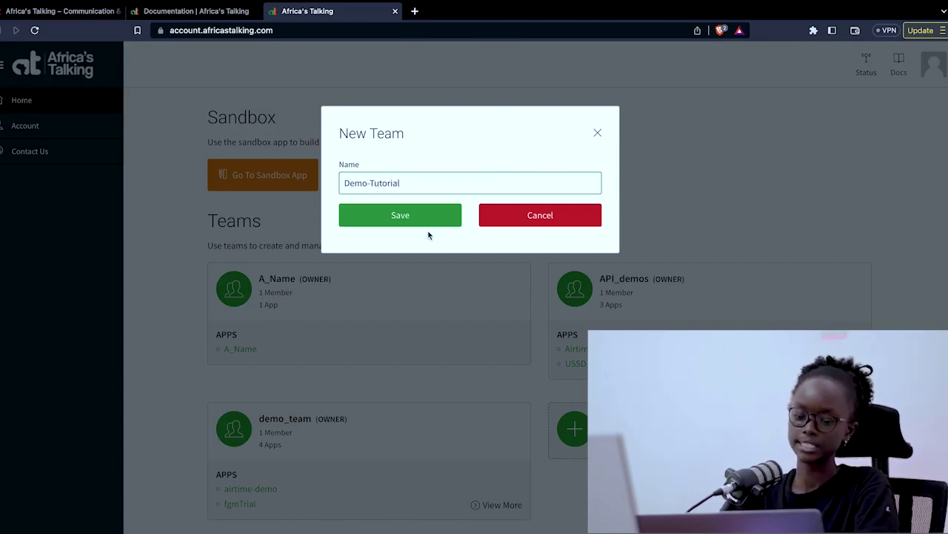
{"action": "left_click", "coordinate": [419, 218]}
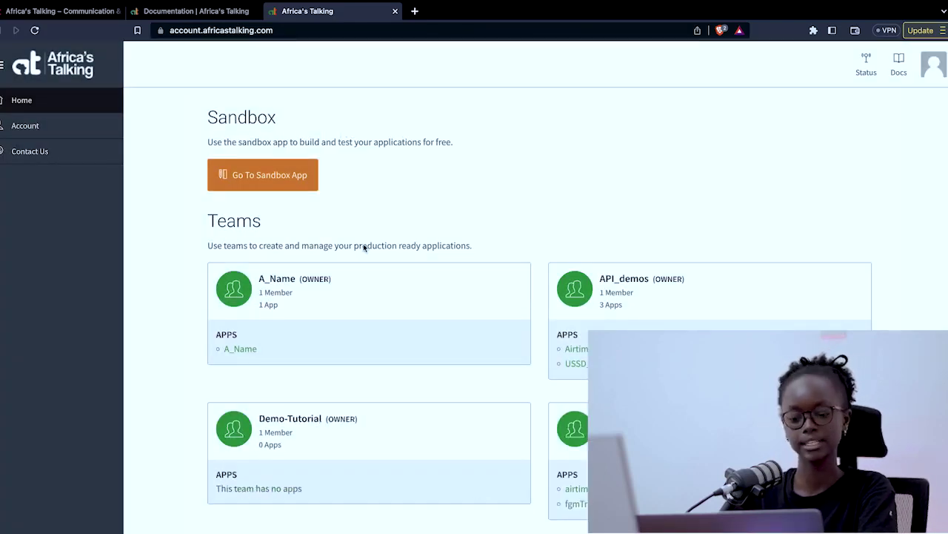
Step: Open the Demo-Tutorial team page, then view and dismiss the Add Member form
{"action": "left_click", "coordinate": [311, 420]}
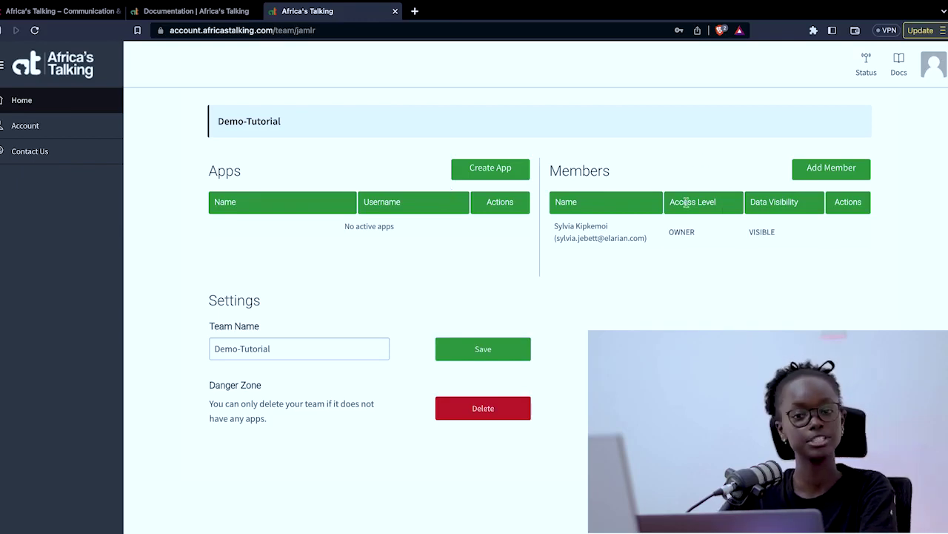
{"action": "left_click", "coordinate": [836, 164]}
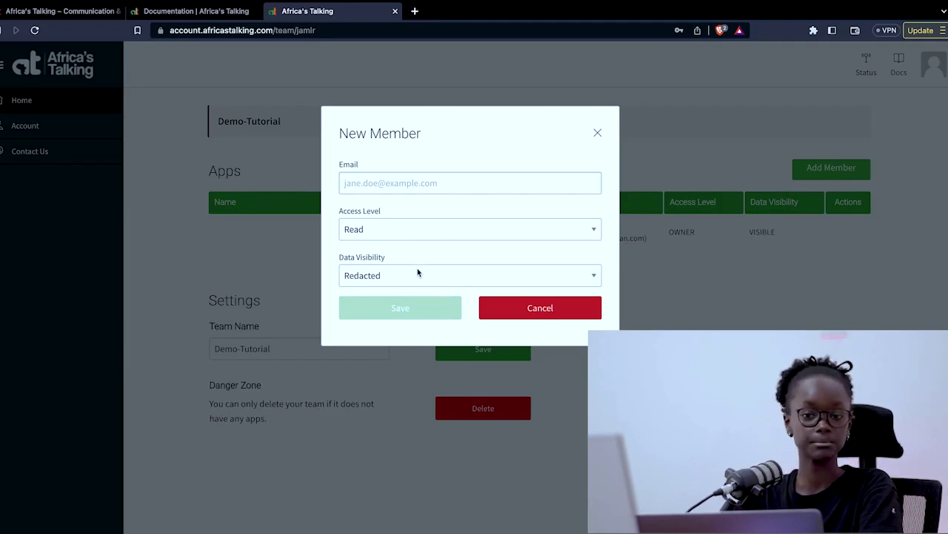
{"action": "left_click", "coordinate": [599, 132]}
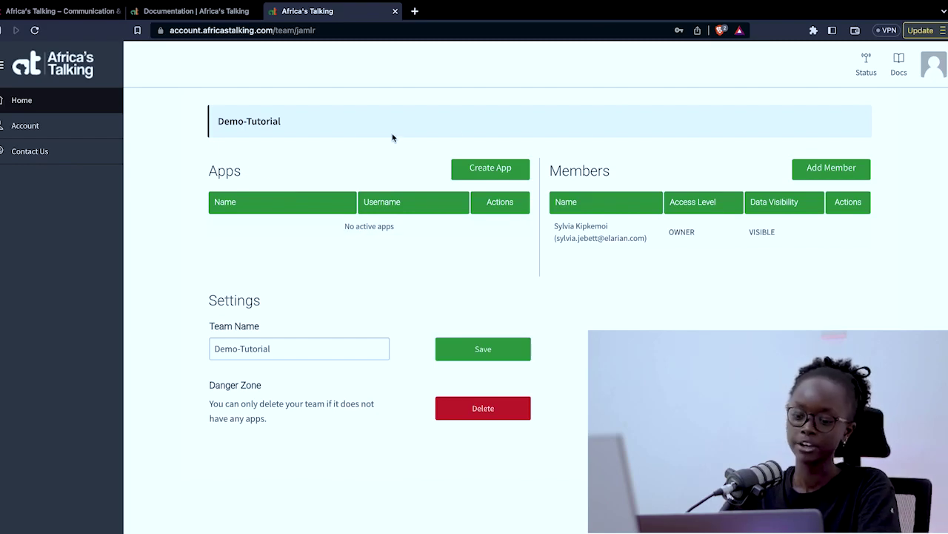
Step: Create app 'CoolDemoApp' with username 'coolDemoApplication', country Kenya and KES currency
{"action": "left_click", "coordinate": [486, 169]}
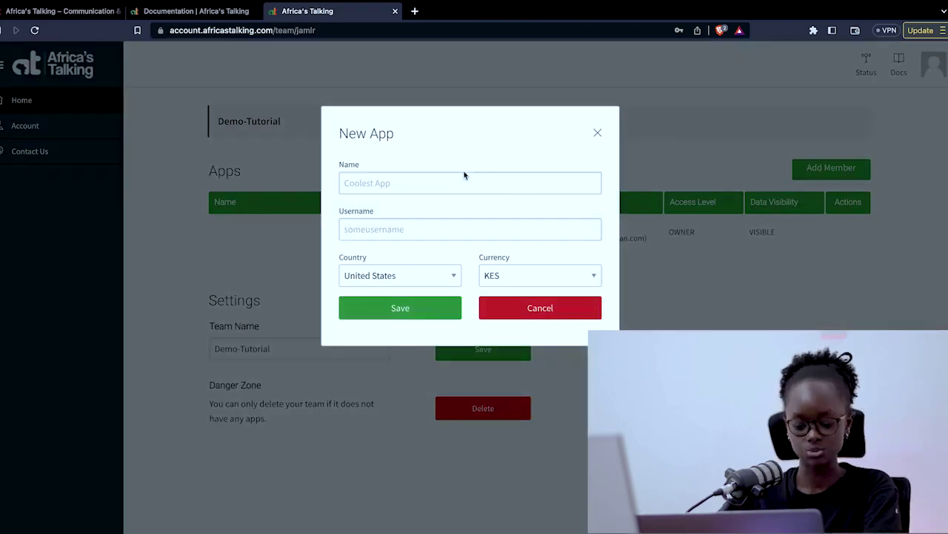
{"action": "left_click", "coordinate": [424, 185]}
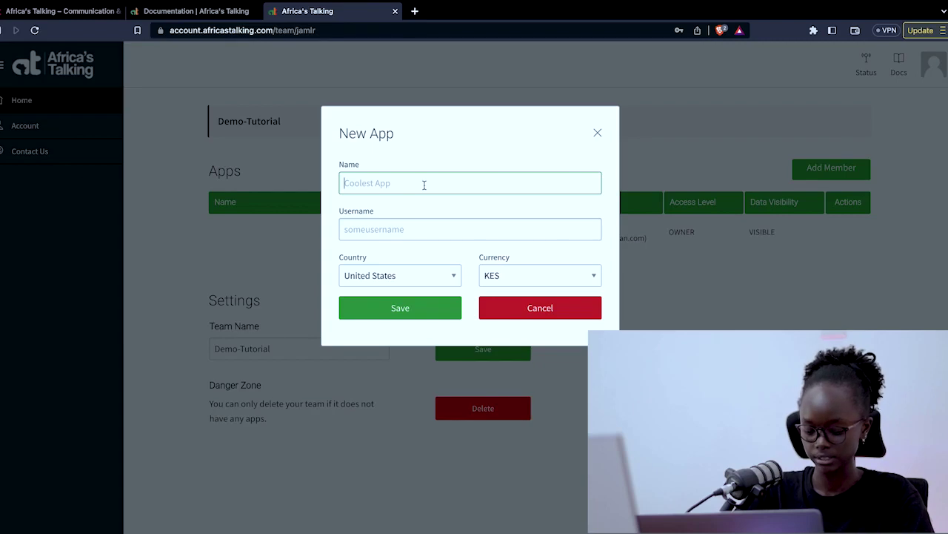
{"action": "type", "text": "C"}
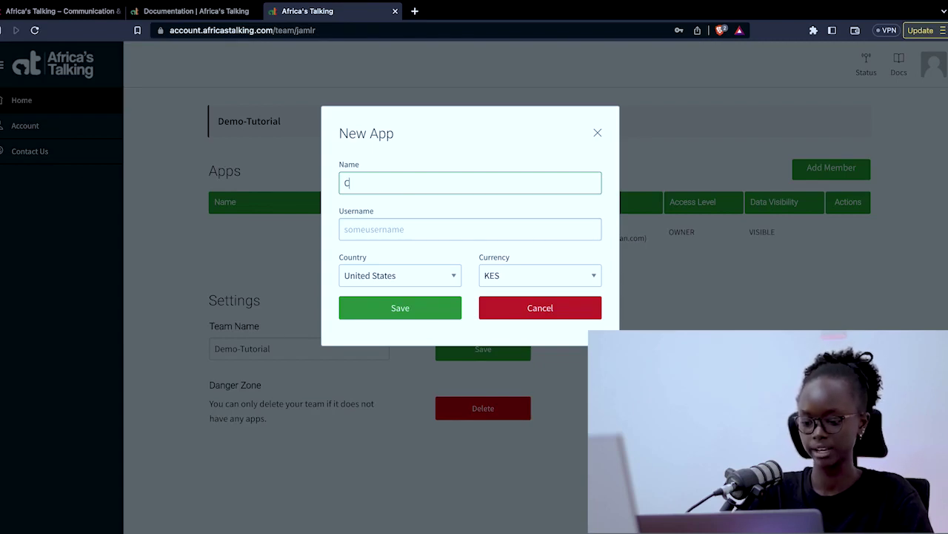
{"action": "type", "text": "oolDemoApp"}
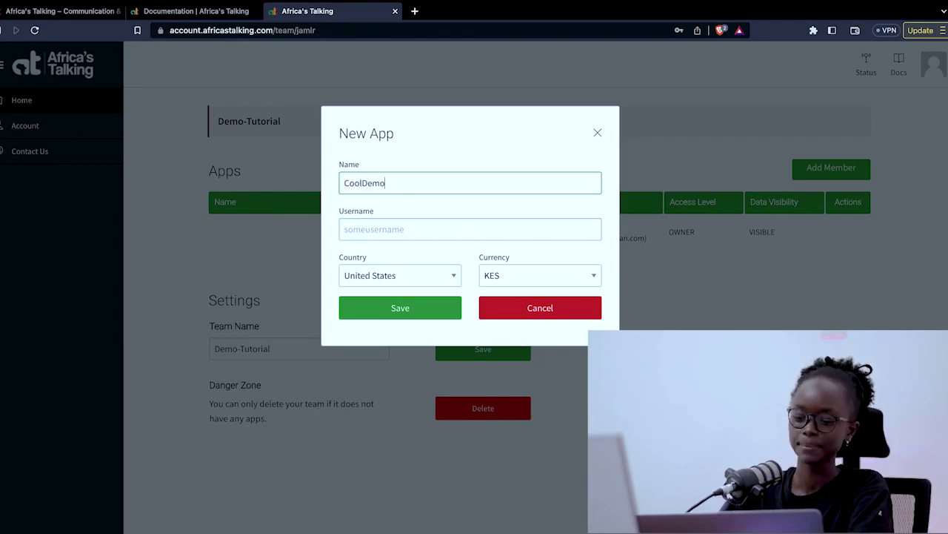
{"action": "left_click", "coordinate": [375, 232]}
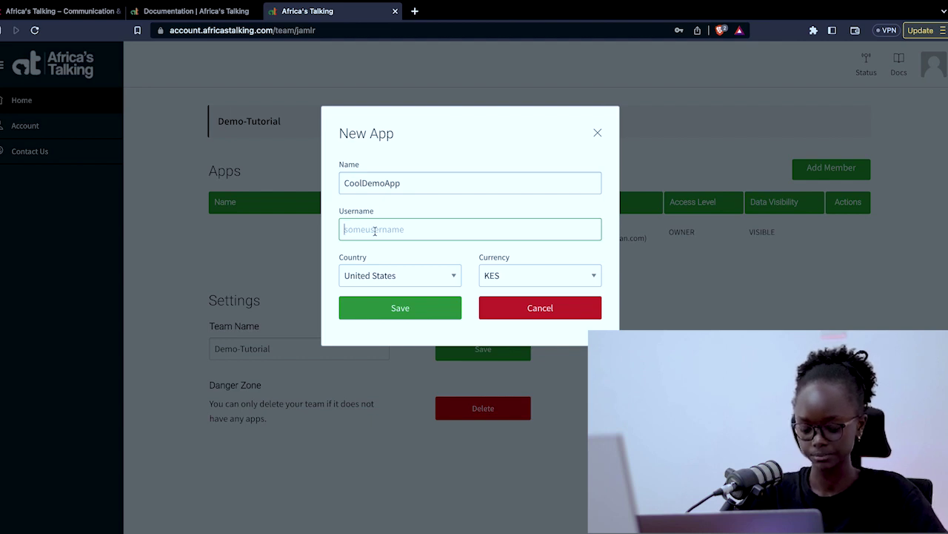
{"action": "type", "text": "cool"}
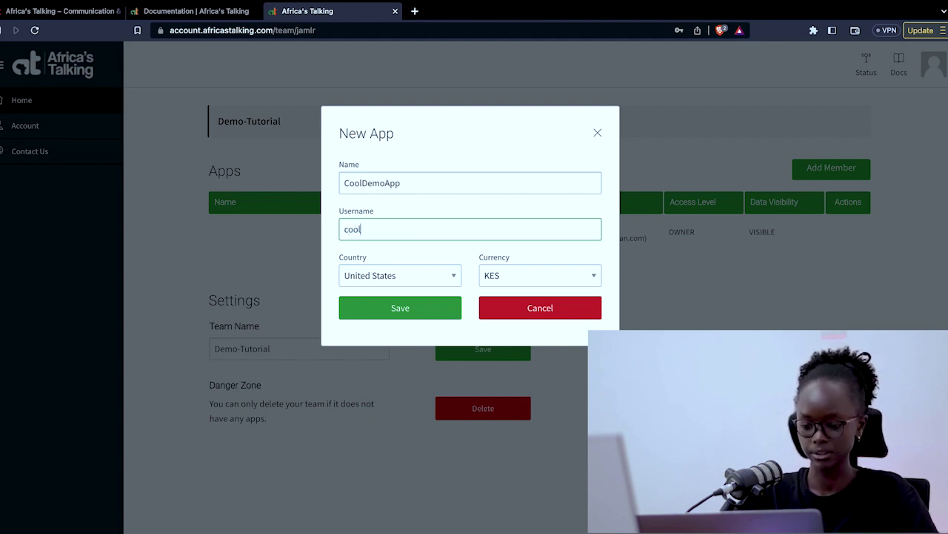
{"action": "type", "text": "Demo"}
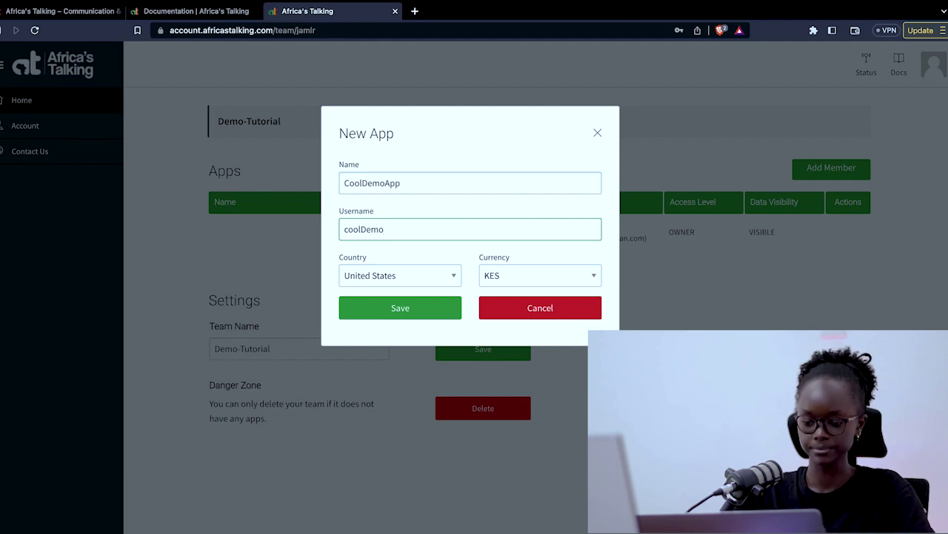
{"action": "type", "text": "Application"}
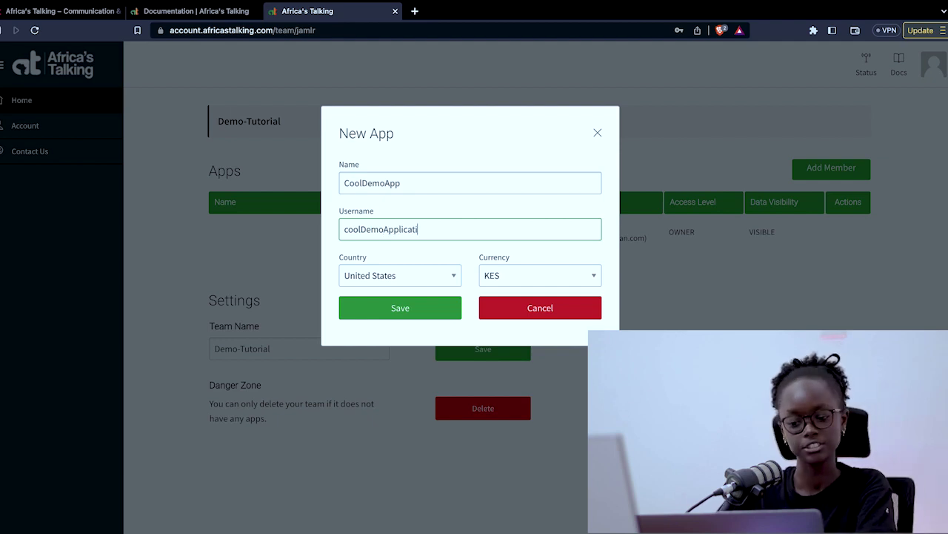
{"action": "left_click", "coordinate": [373, 277]}
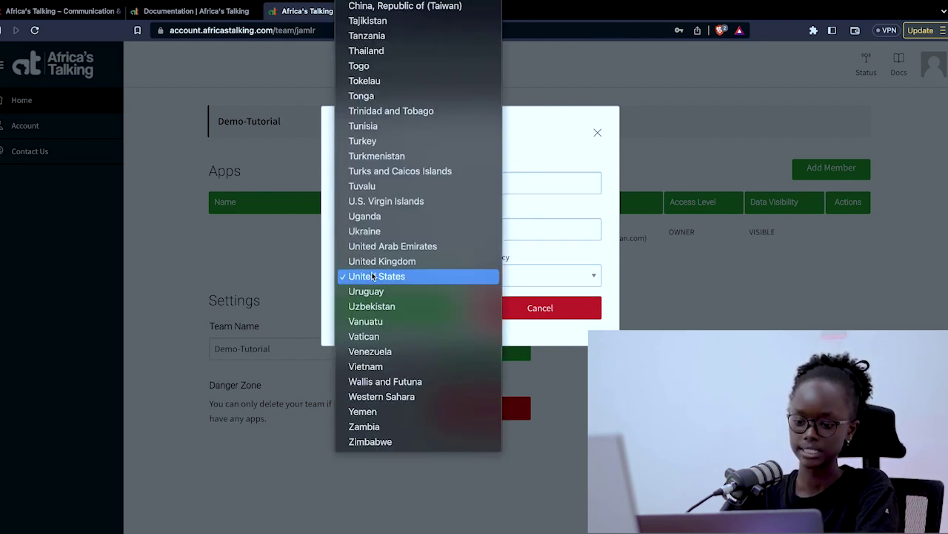
{"action": "scroll", "coordinate": [373, 277], "scroll_direction": "up", "scroll_amount": 15}
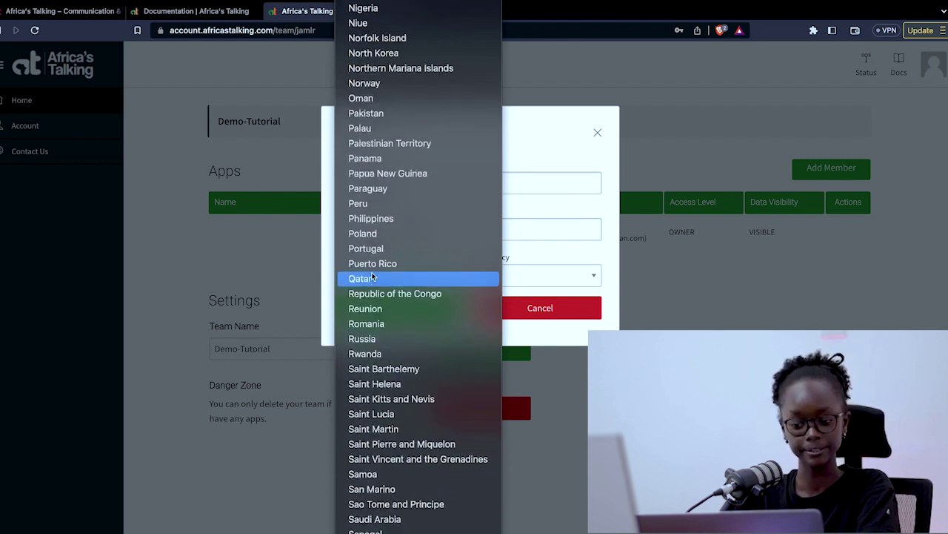
{"action": "scroll", "coordinate": [373, 276], "scroll_direction": "up", "scroll_amount": 8}
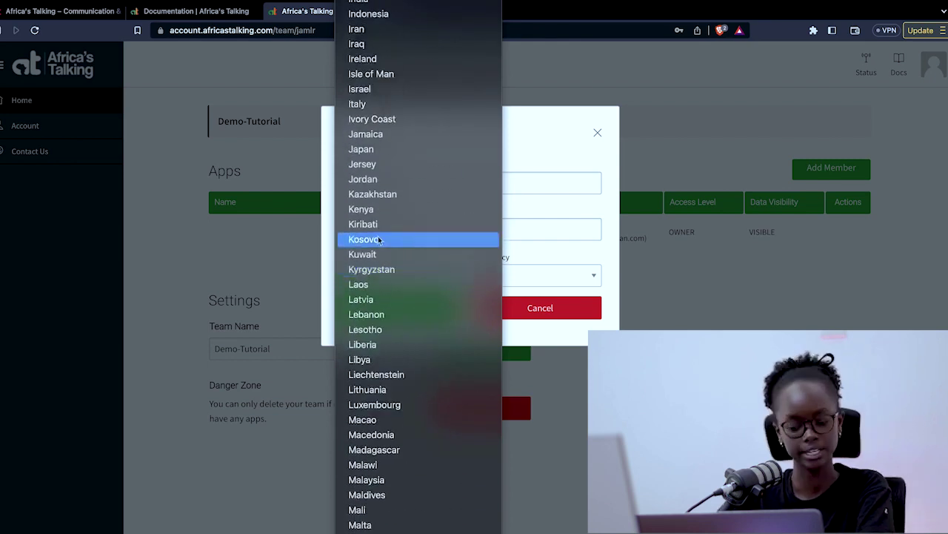
{"action": "left_click", "coordinate": [376, 211]}
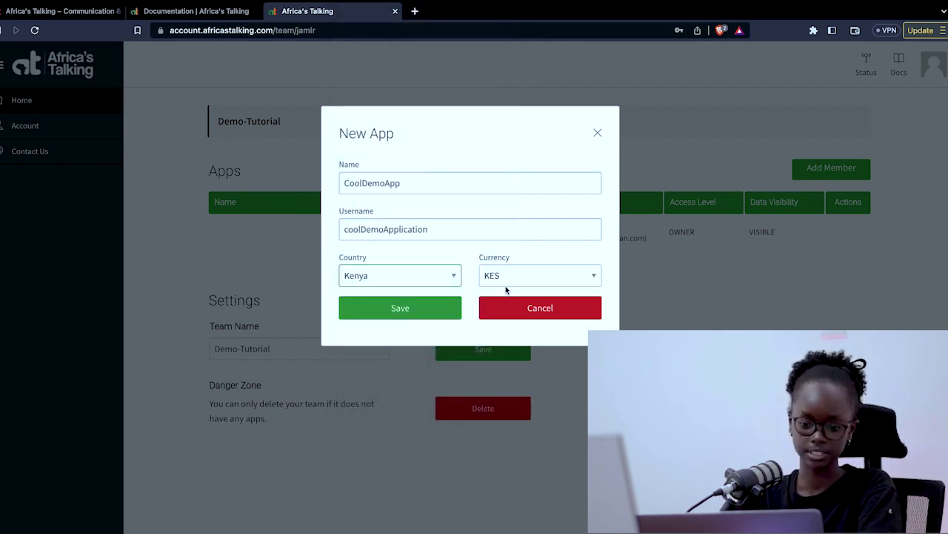
{"action": "left_click", "coordinate": [424, 307]}
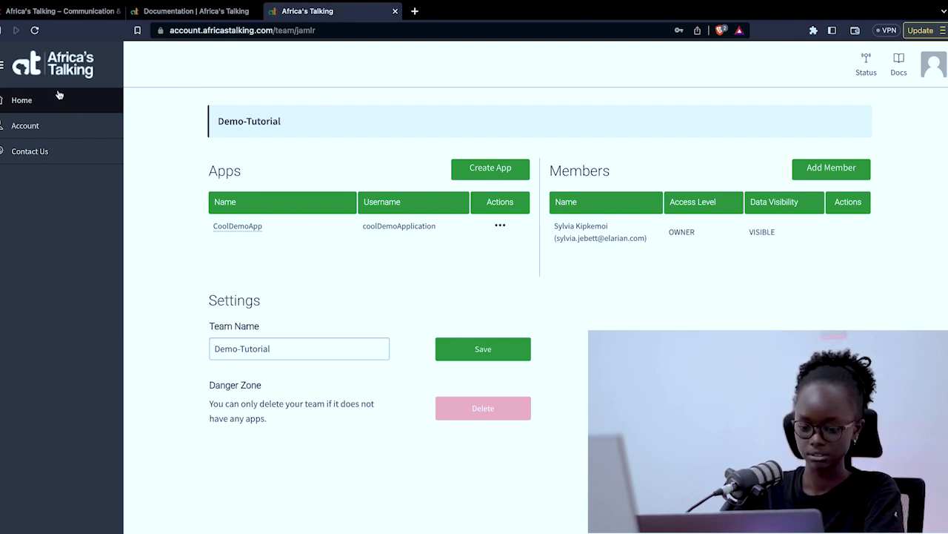
Step: Open CoolDemoApp's dashboard from Home, check its username, and expand Settings
{"action": "left_click", "coordinate": [35, 100]}
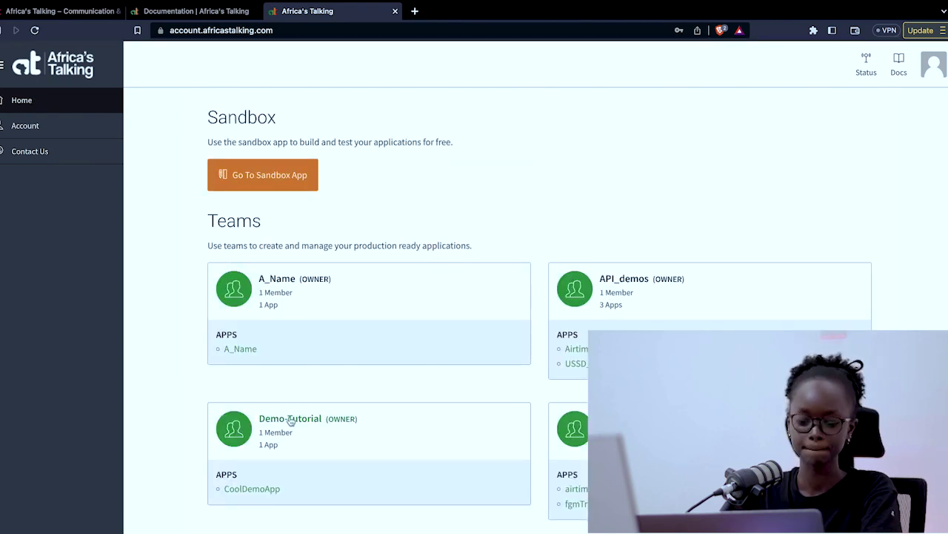
{"action": "left_click", "coordinate": [244, 490]}
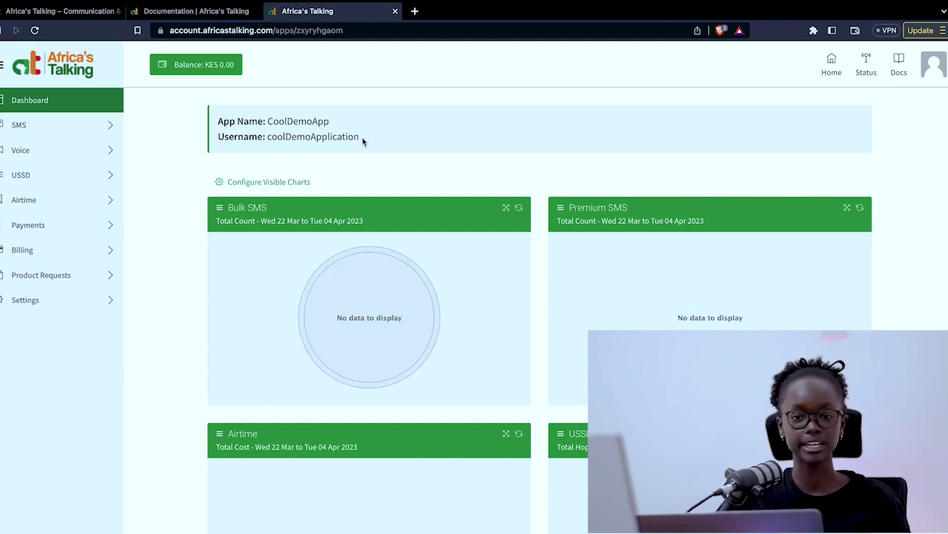
{"action": "left_click_drag", "start_coordinate": [363, 140], "coordinate": [269, 139]}
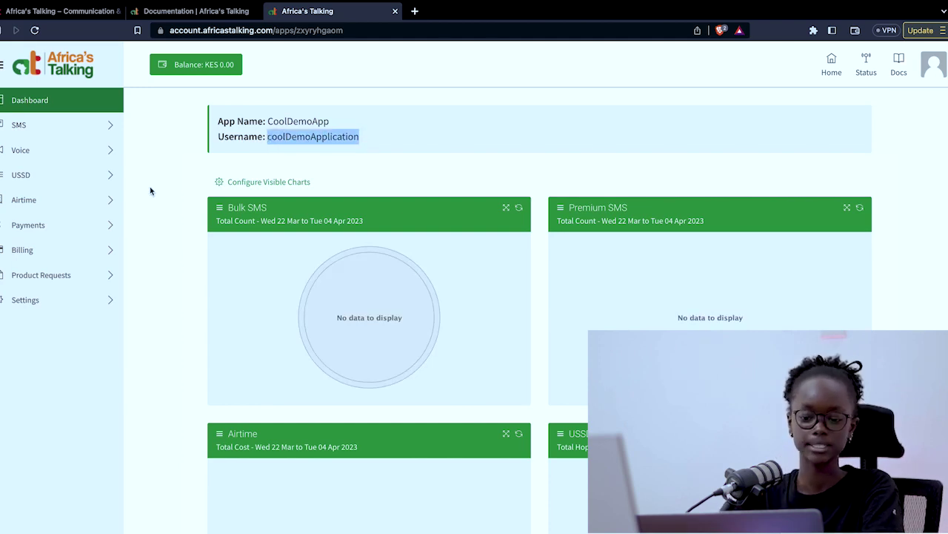
{"action": "left_click", "coordinate": [171, 140]}
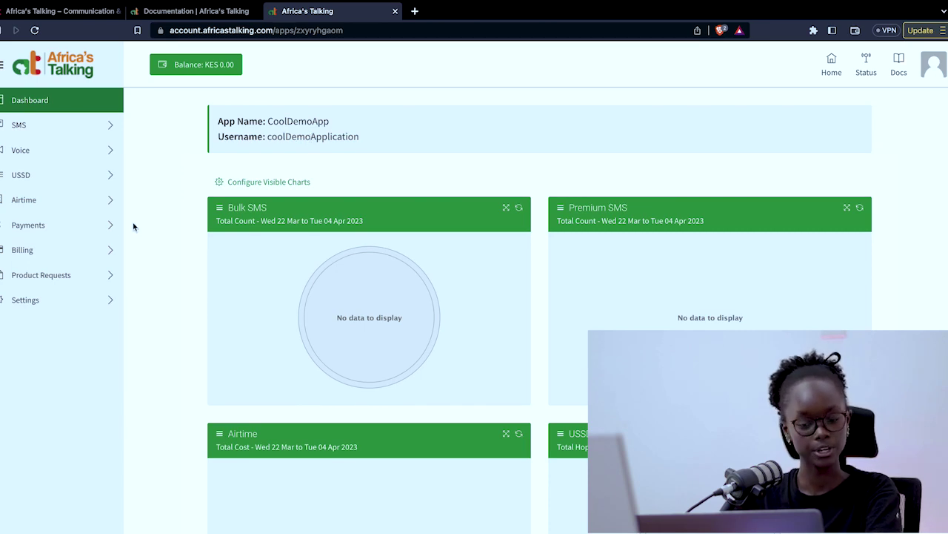
{"action": "left_click", "coordinate": [55, 303]}
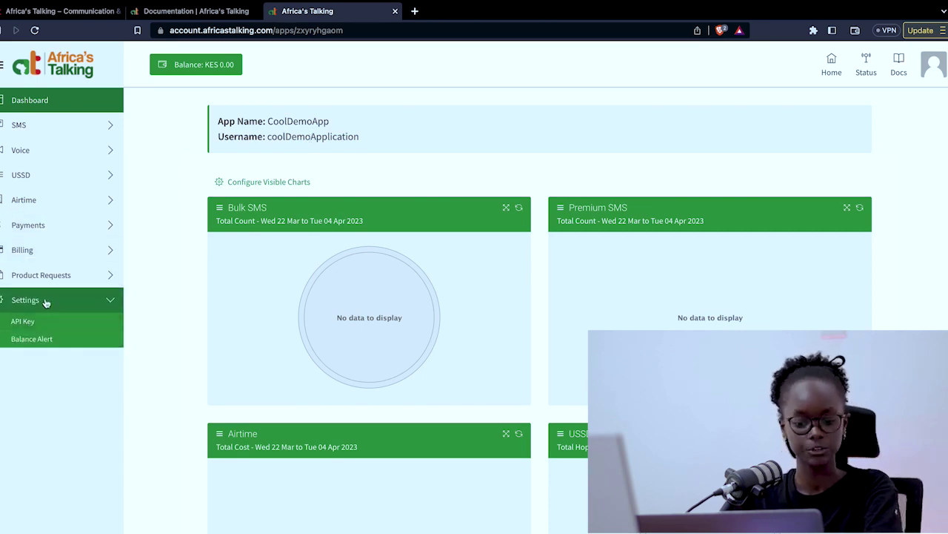
Step: Generate a new CoolDemoApp API key using the saved account password, then return to Dashboard
{"action": "left_click", "coordinate": [33, 321]}
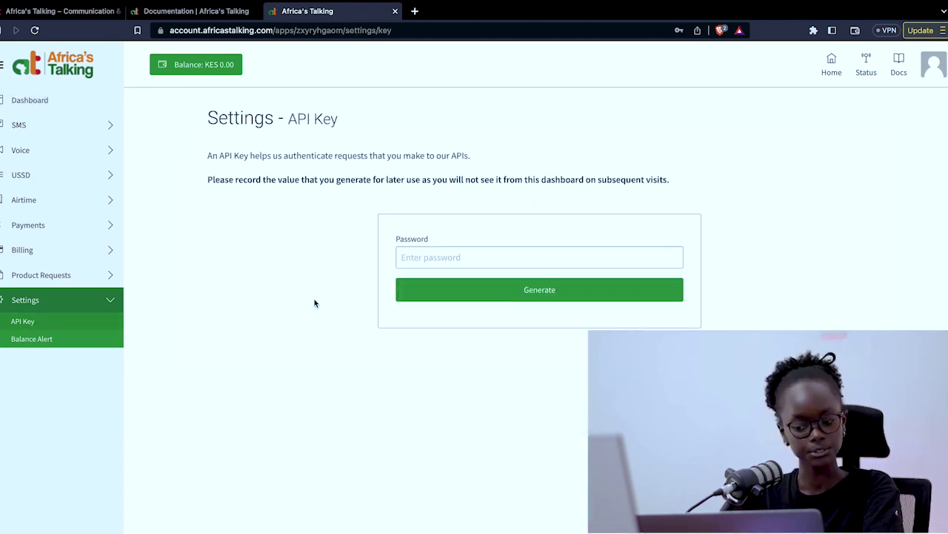
{"action": "left_click", "coordinate": [420, 256]}
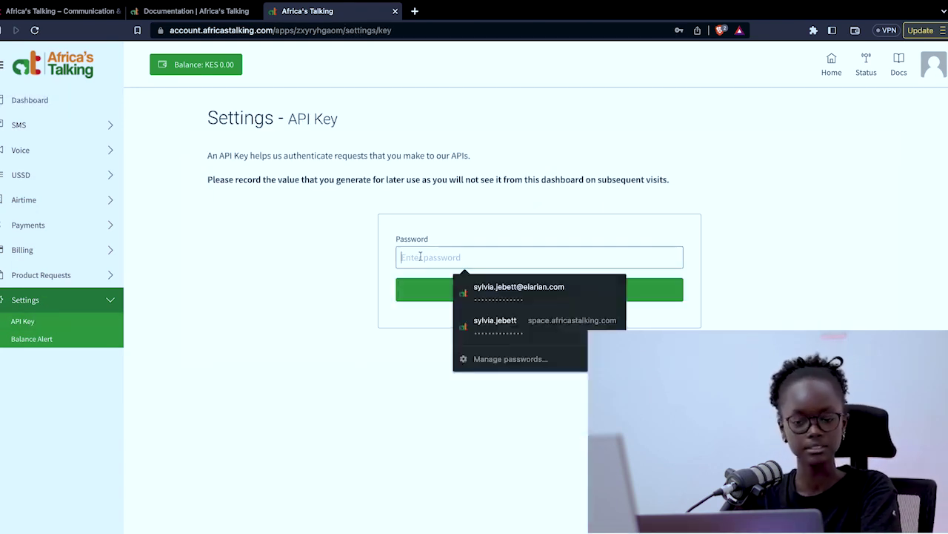
{"action": "left_click", "coordinate": [506, 296]}
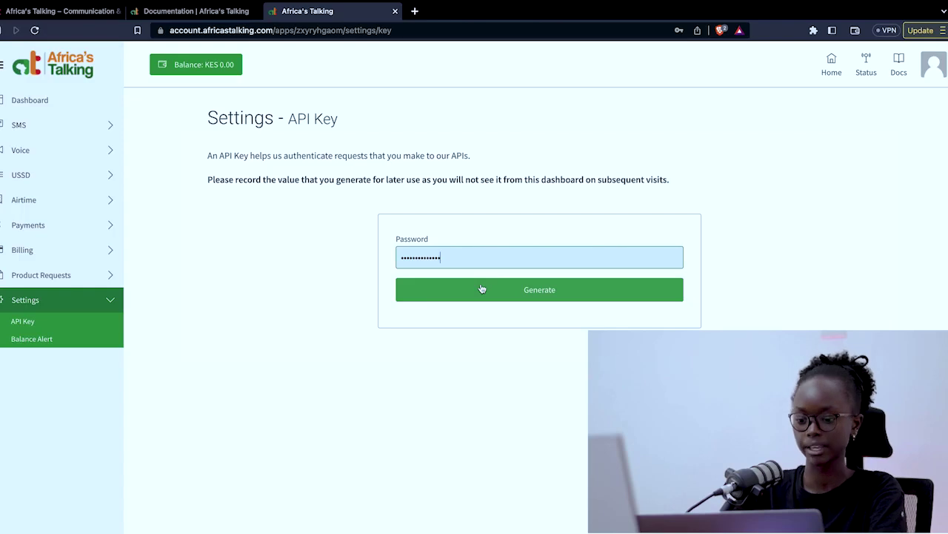
{"action": "left_click", "coordinate": [482, 289]}
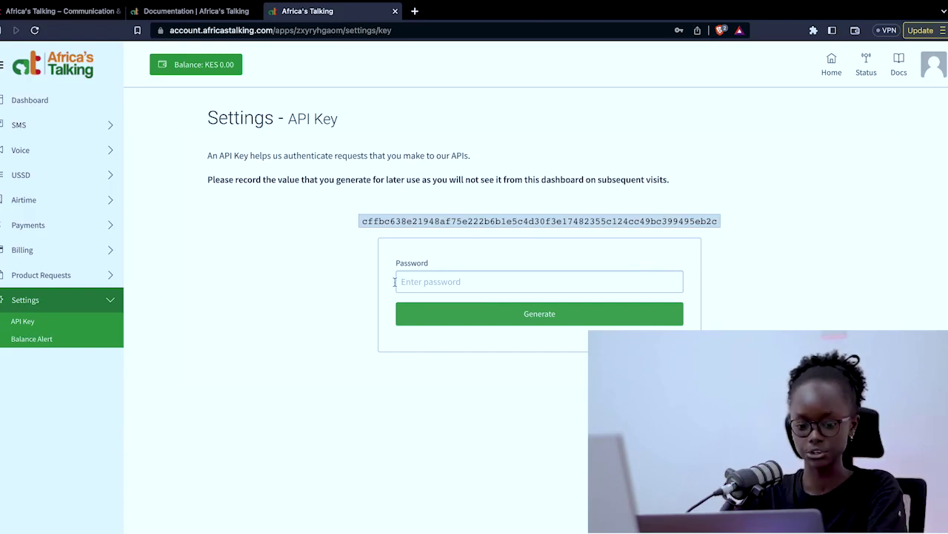
{"action": "left_click", "coordinate": [85, 105]}
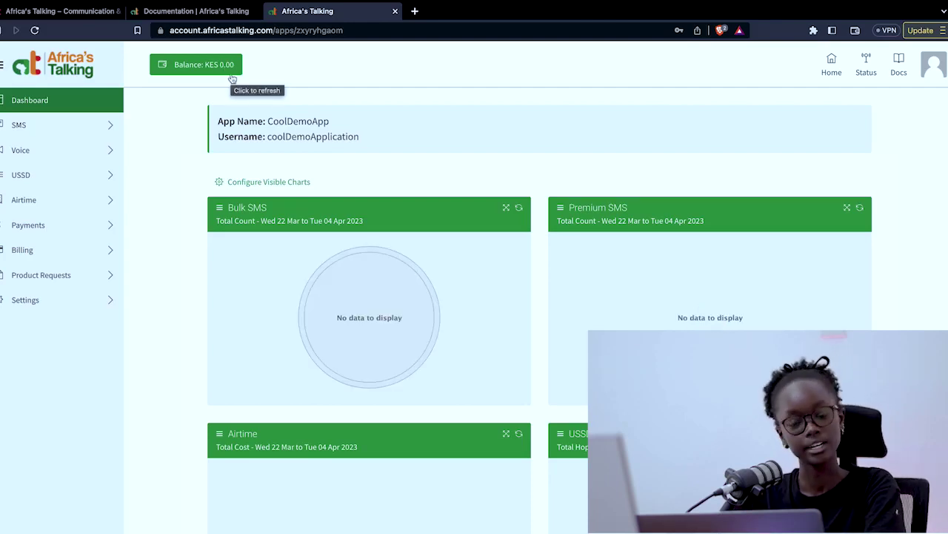
Step: Open Billing > Payment Methods and expand the M-Pesa Pay Bill instructions for Kenya
{"action": "left_click", "coordinate": [72, 249]}
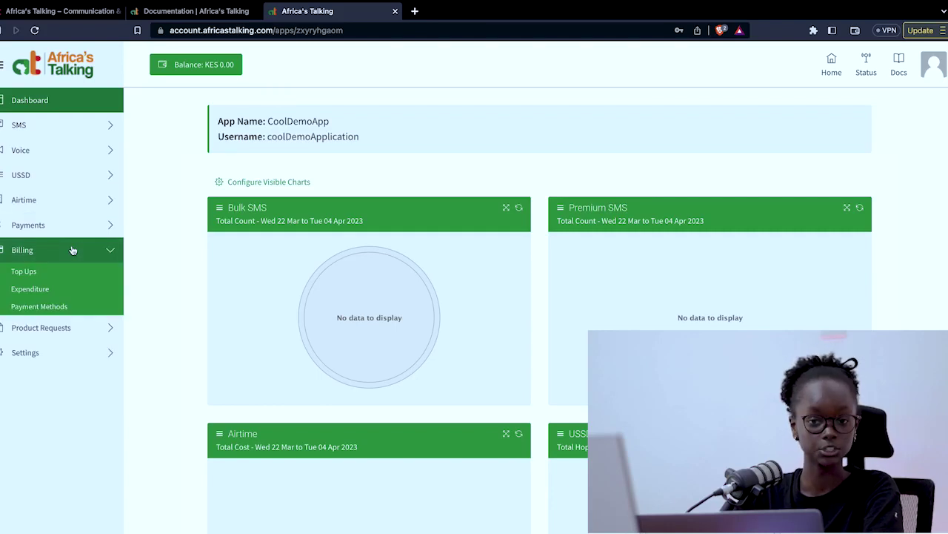
{"action": "left_click", "coordinate": [52, 306]}
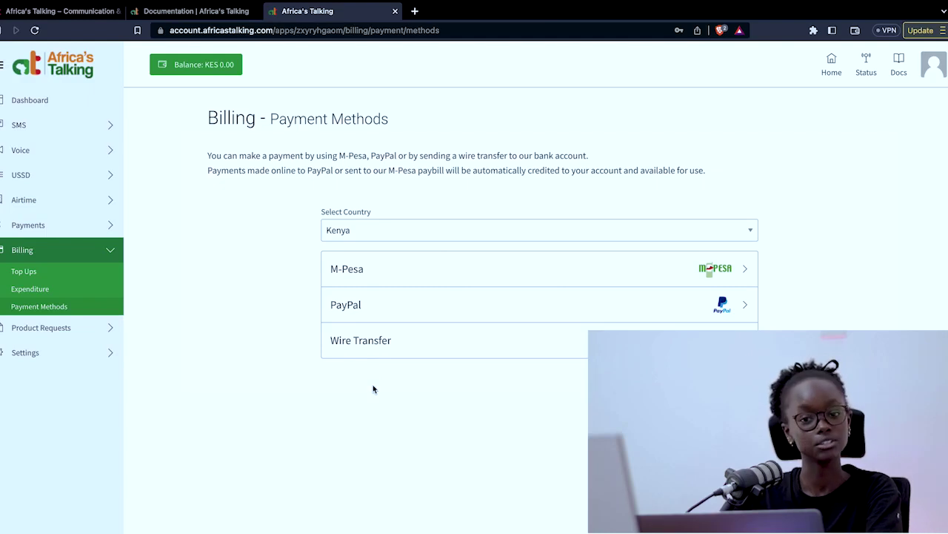
{"action": "left_click", "coordinate": [369, 271]}
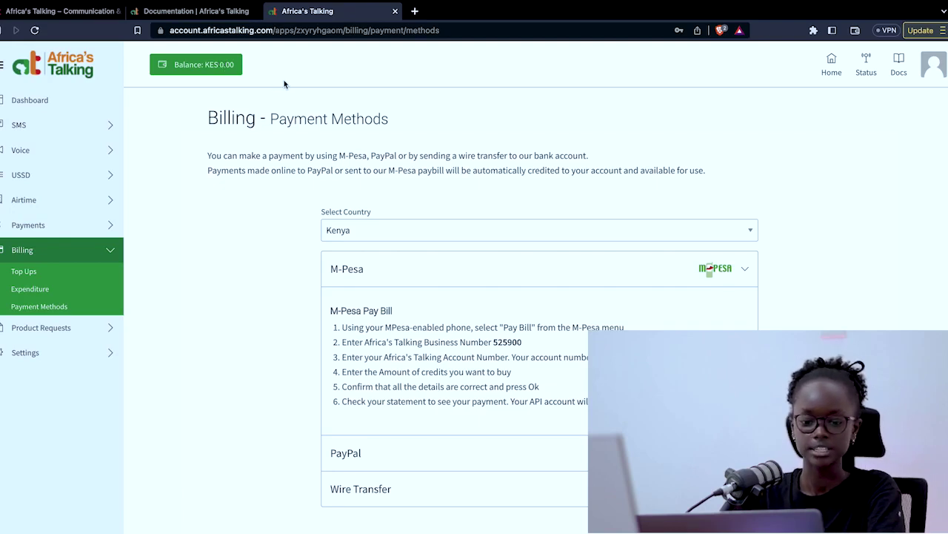
Step: Collapse Billing, browse the SMS, Voice, USSD and Airtime menus, then return to Dashboard
{"action": "left_click", "coordinate": [74, 249]}
{"action": "left_click", "coordinate": [64, 126]}
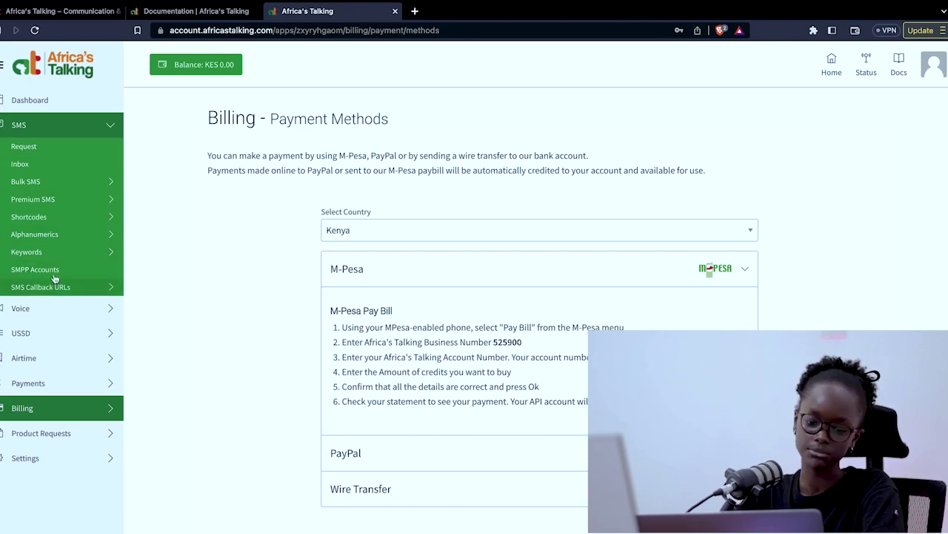
{"action": "left_click", "coordinate": [89, 125]}
{"action": "left_click", "coordinate": [70, 151]}
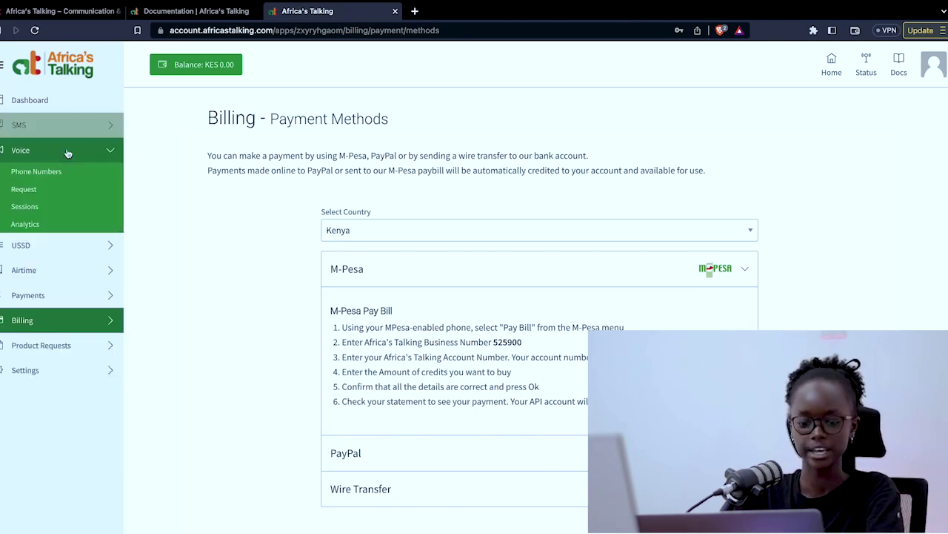
{"action": "left_click", "coordinate": [44, 245]}
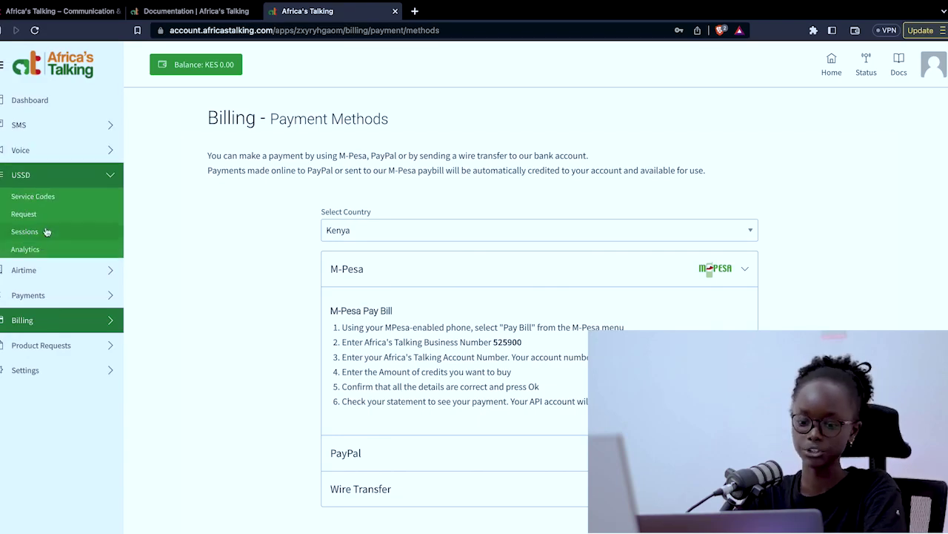
{"action": "left_click", "coordinate": [31, 273]}
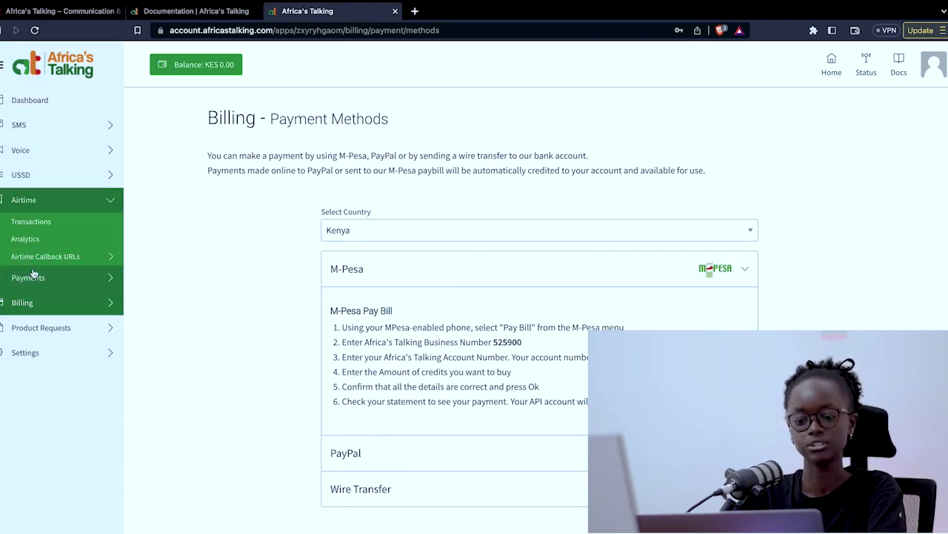
{"action": "left_click", "coordinate": [52, 104]}
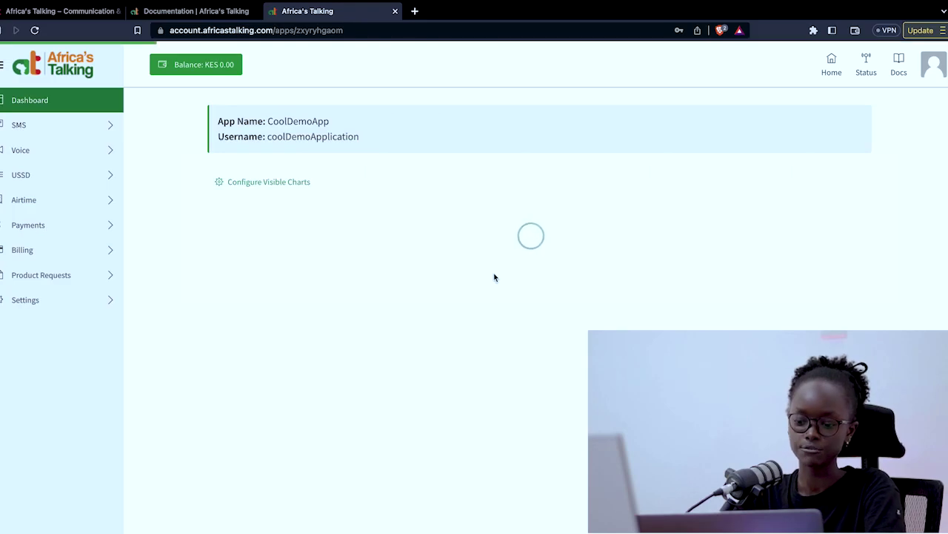